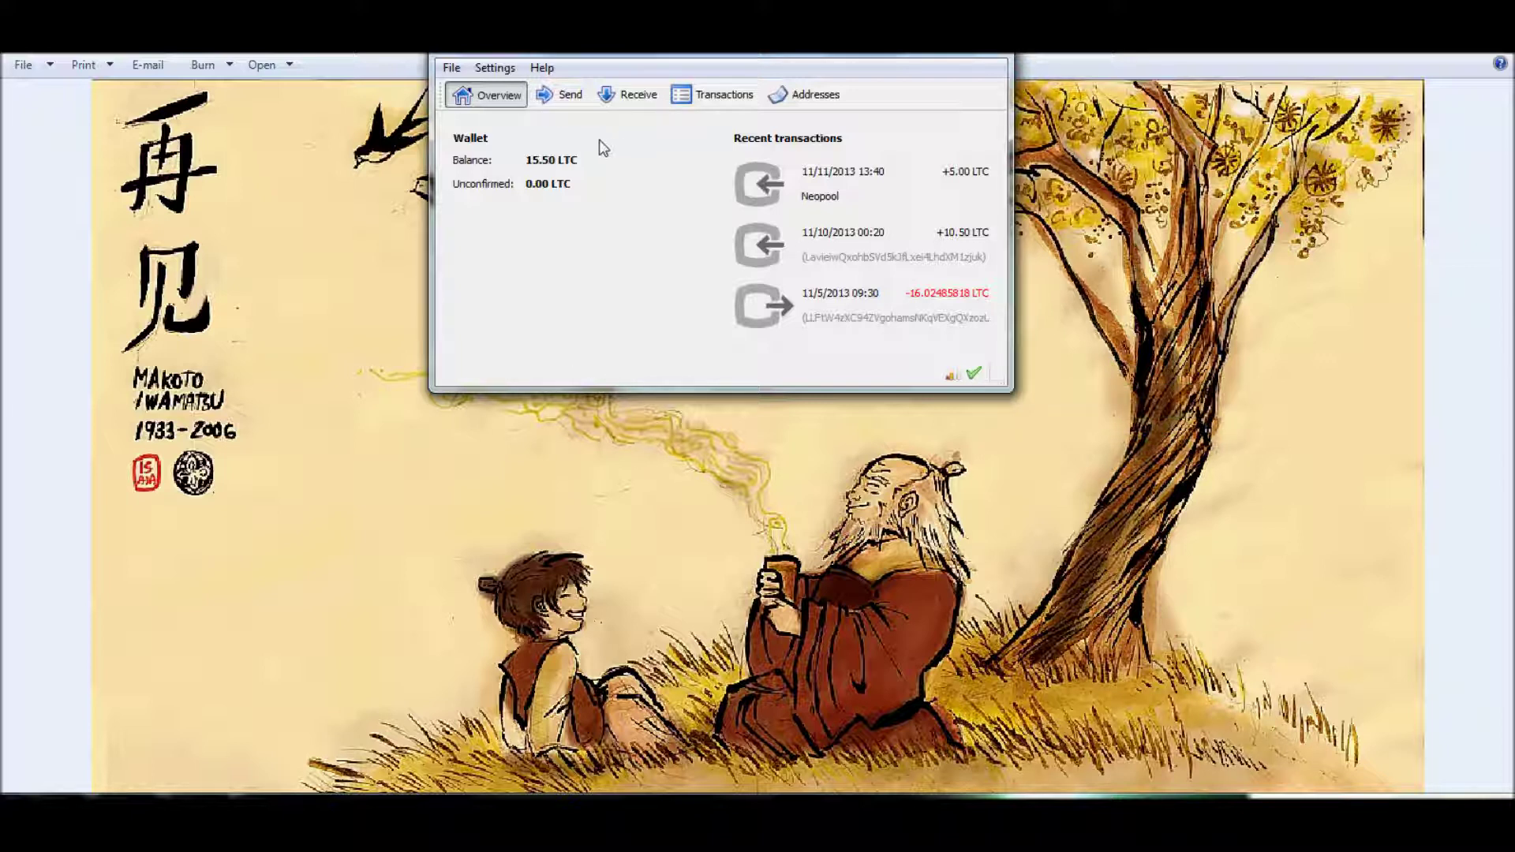
# Browse the Settings menu's Encrypt Wallet and options choices, closing it without encrypting
pyautogui.click(488, 72)
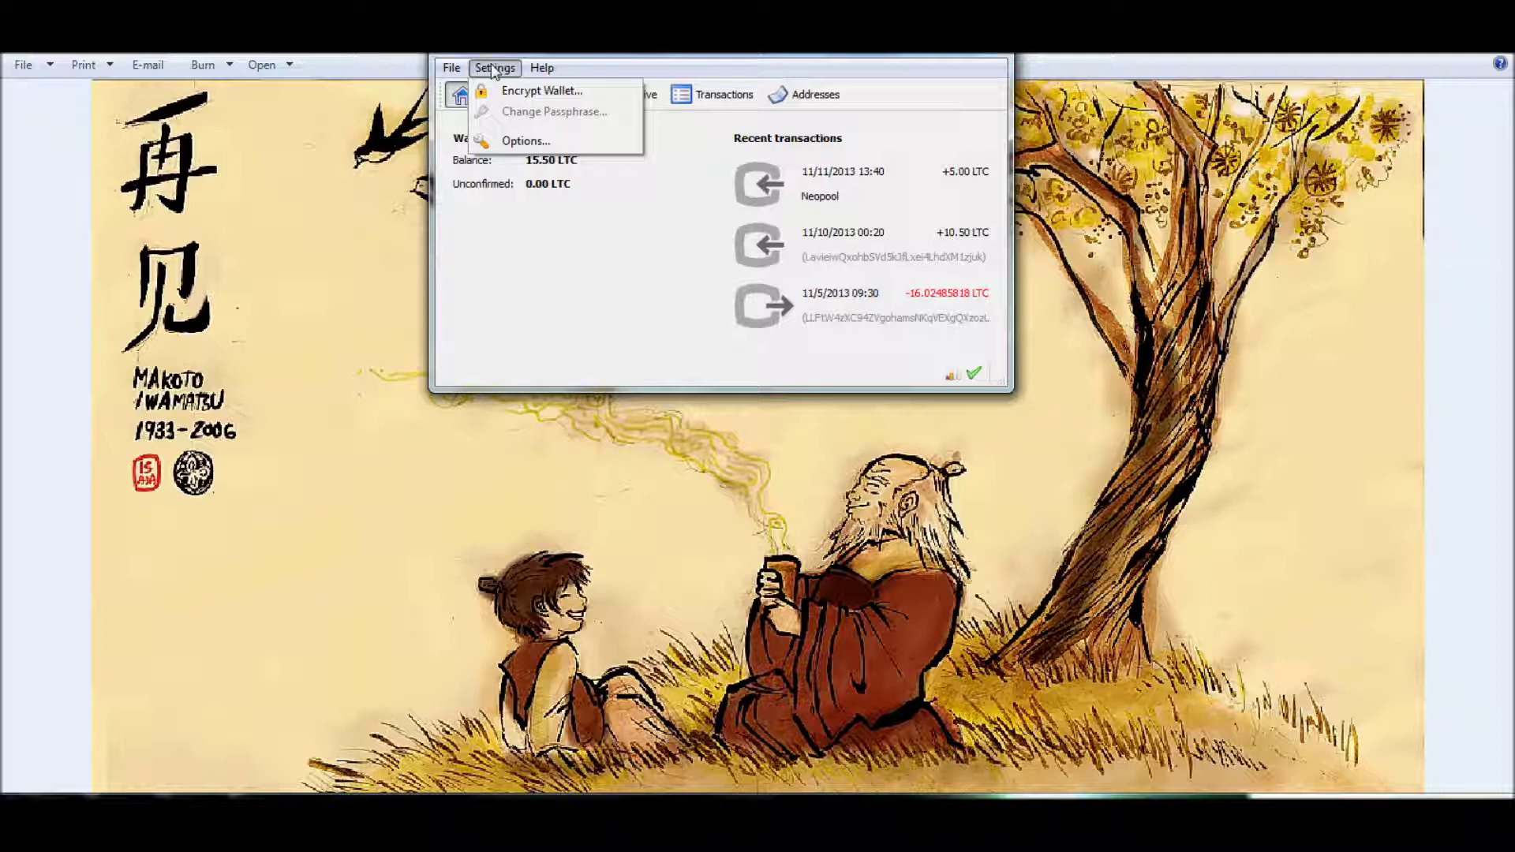
pyautogui.click(675, 264)
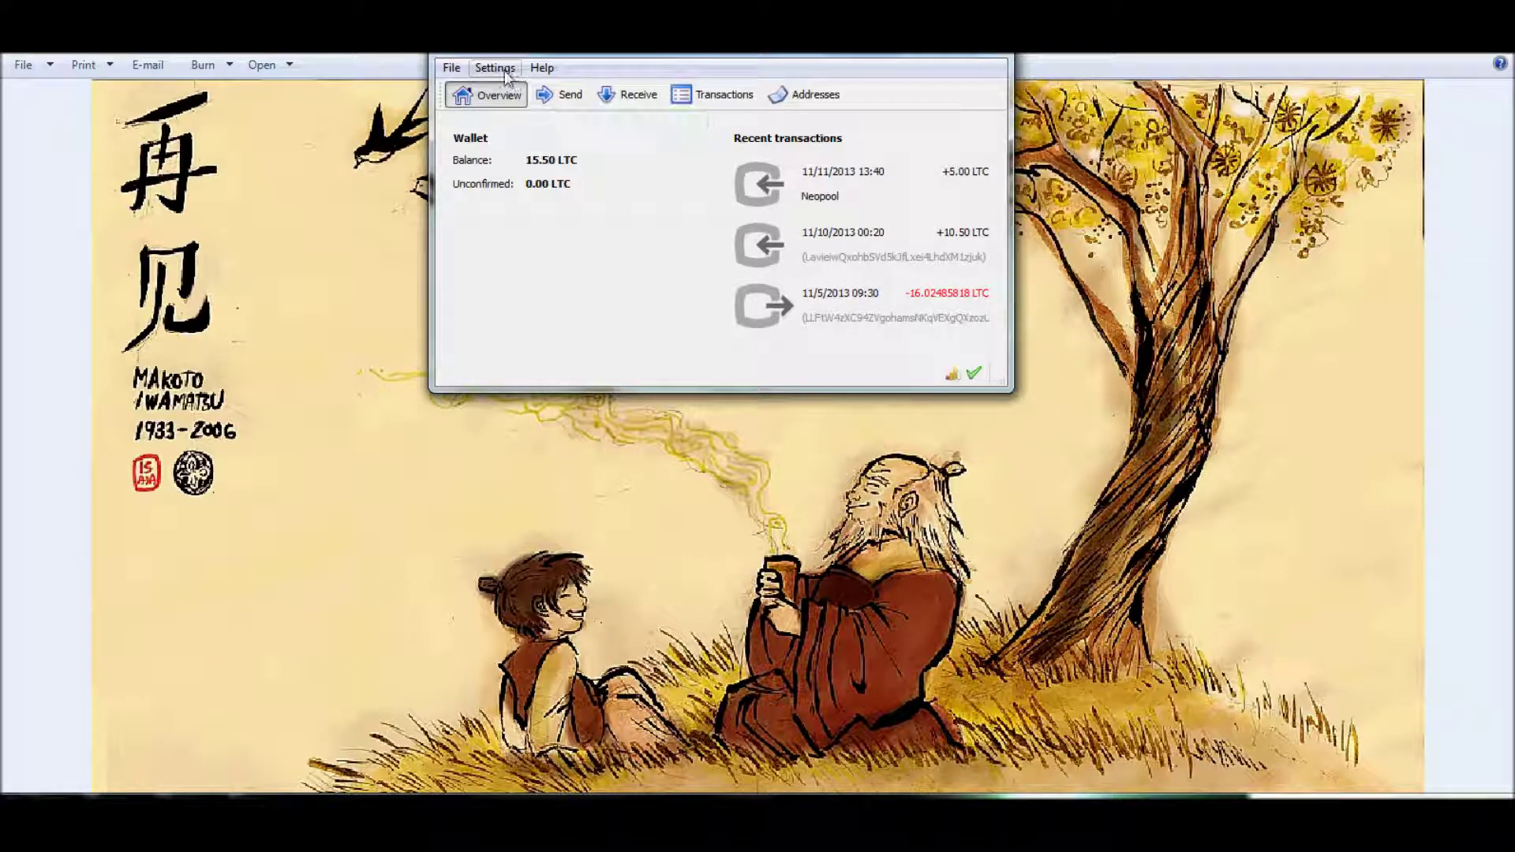
pyautogui.click(504, 69)
pyautogui.click(681, 60)
pyautogui.click(498, 75)
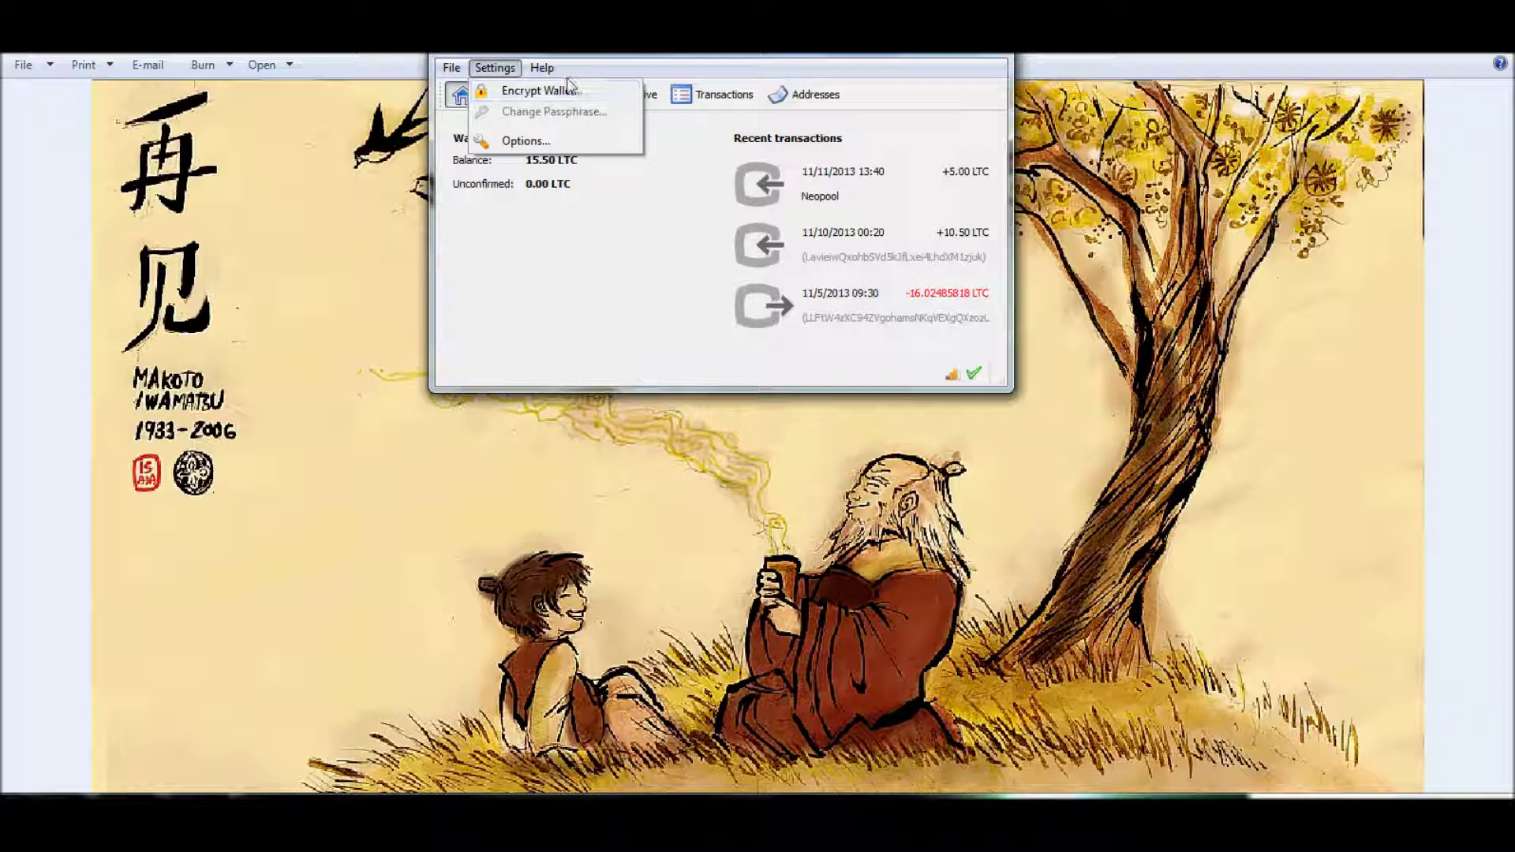
pyautogui.click(622, 234)
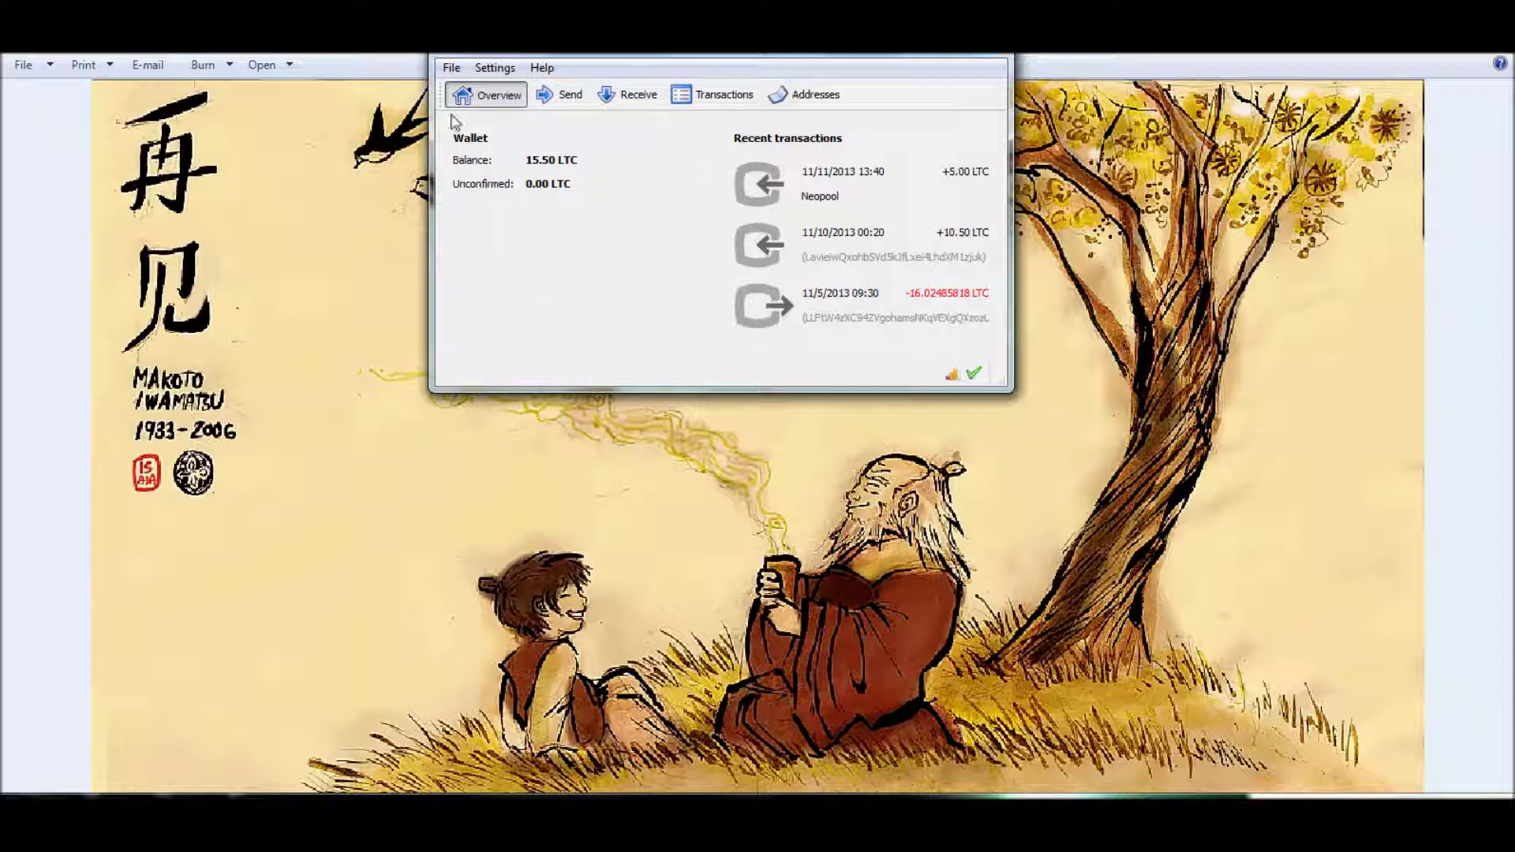
# Start File > Backup Wallet and drag its save dialog lower and to the right
pyautogui.click(453, 70)
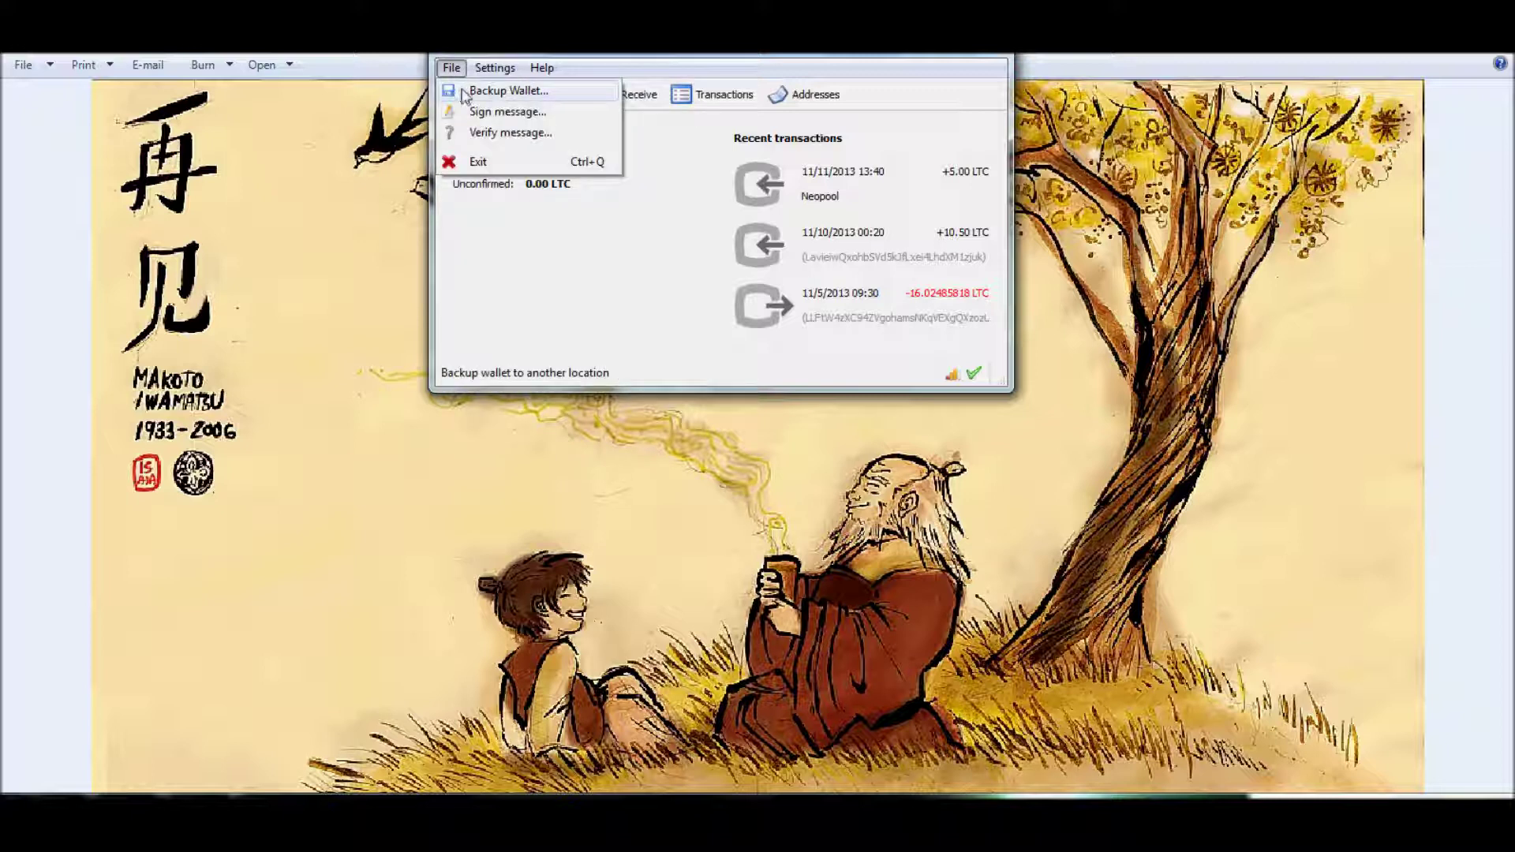
pyautogui.click(467, 92)
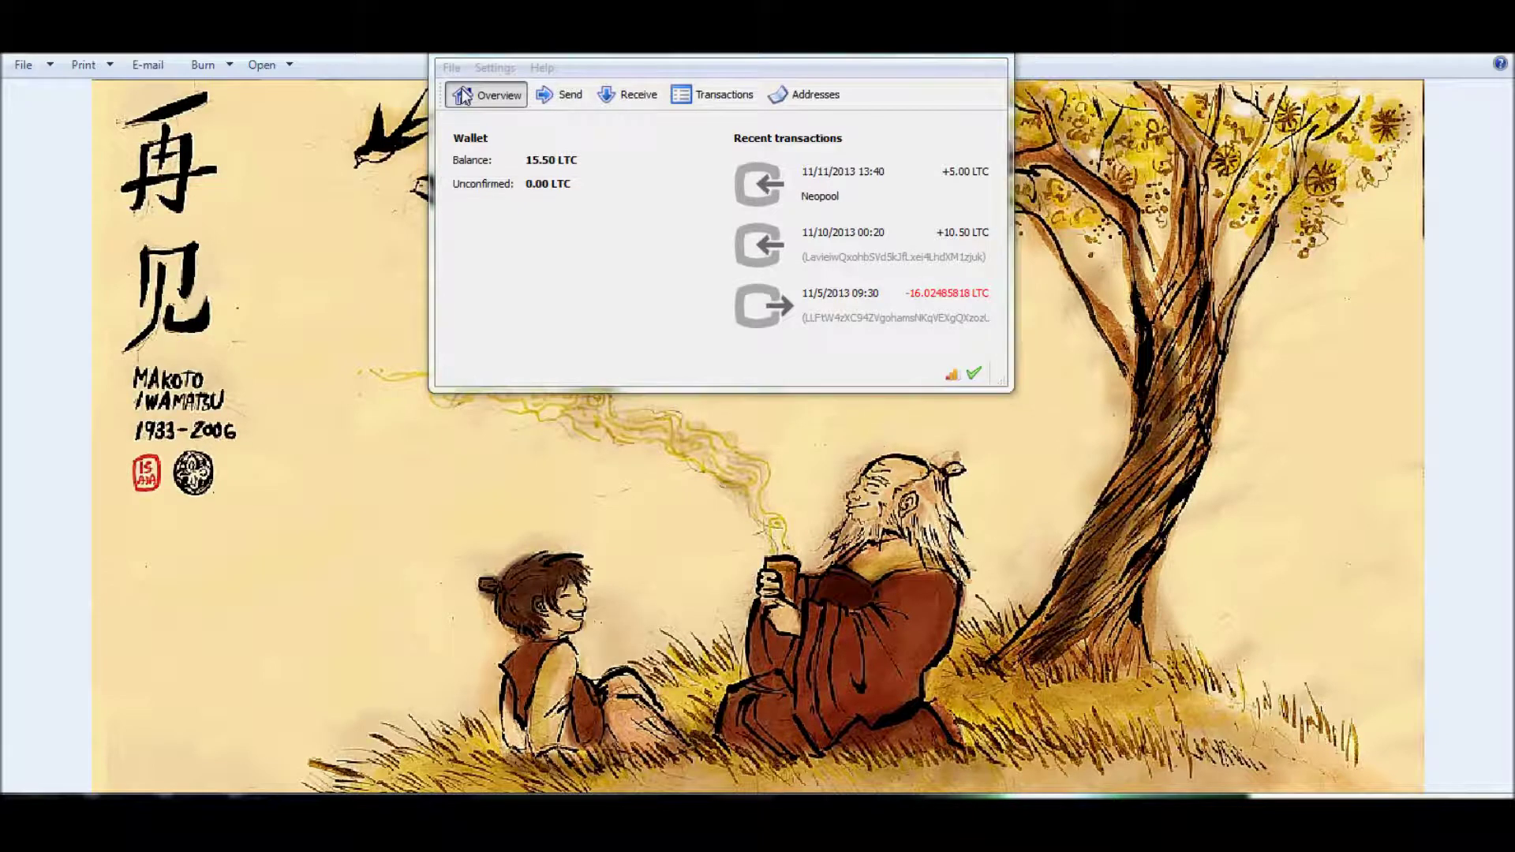
pyautogui.moveTo(515, 185)
pyautogui.mouseDown()
pyautogui.moveTo(692, 377)
pyautogui.moveTo(706, 368)
pyautogui.mouseUp()
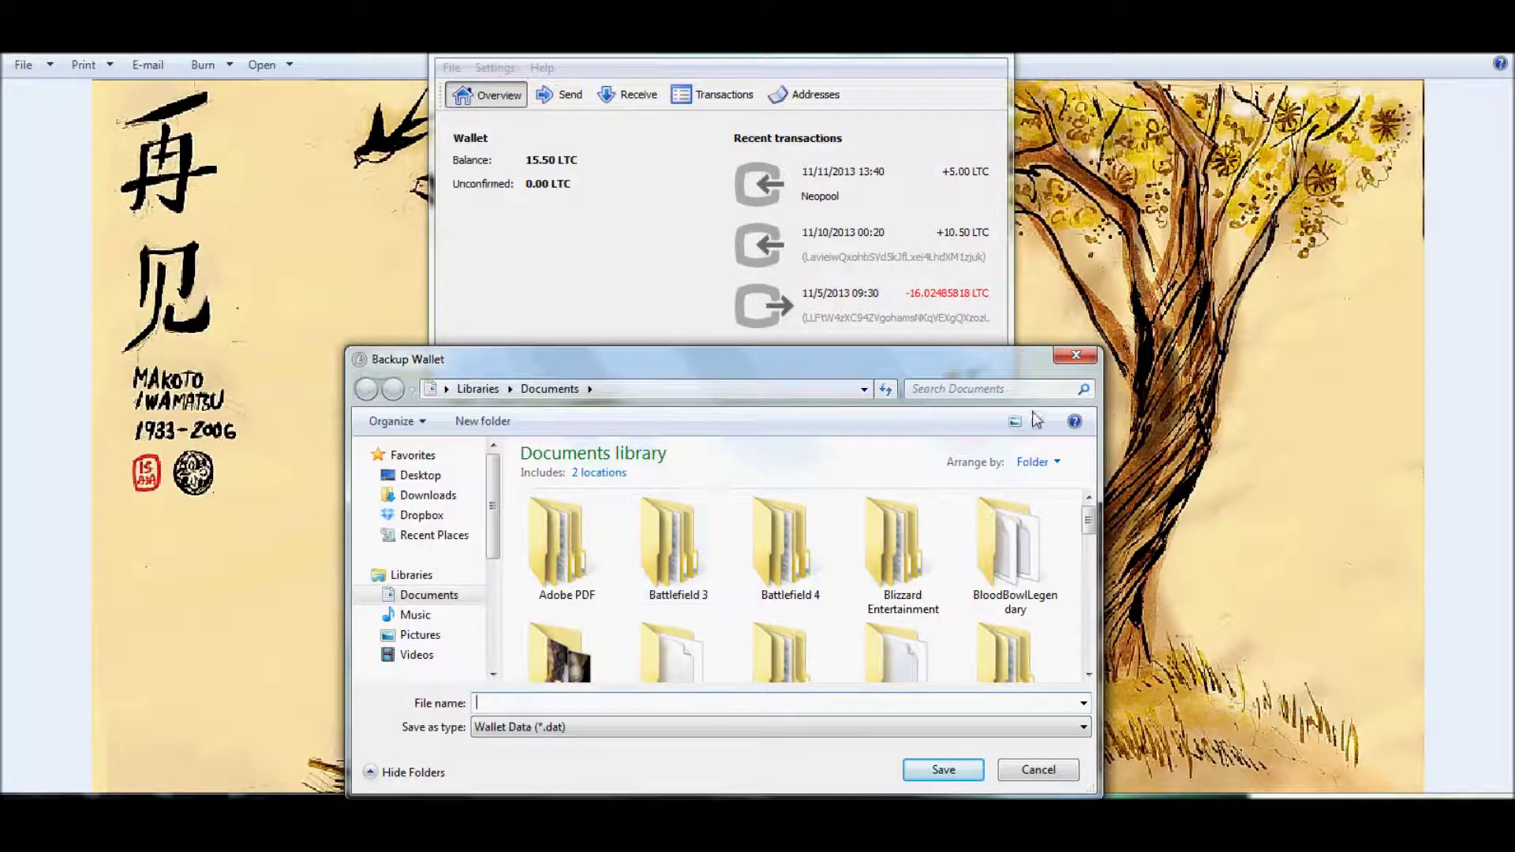
# Cancel the Backup Wallet save dialog without saving, then reopen the File menu
pyautogui.click(1075, 355)
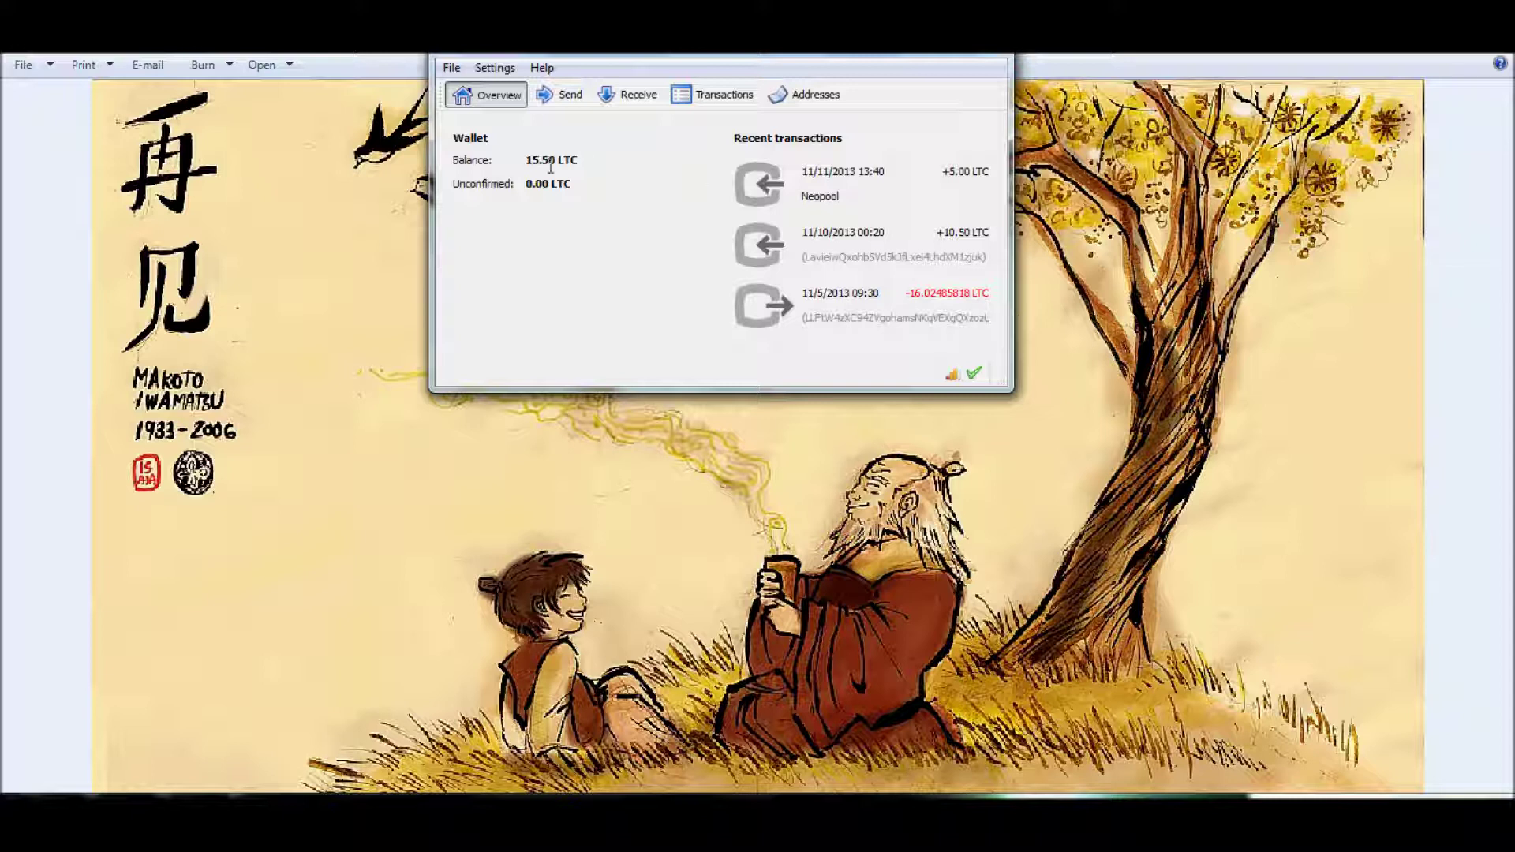
pyautogui.click(452, 67)
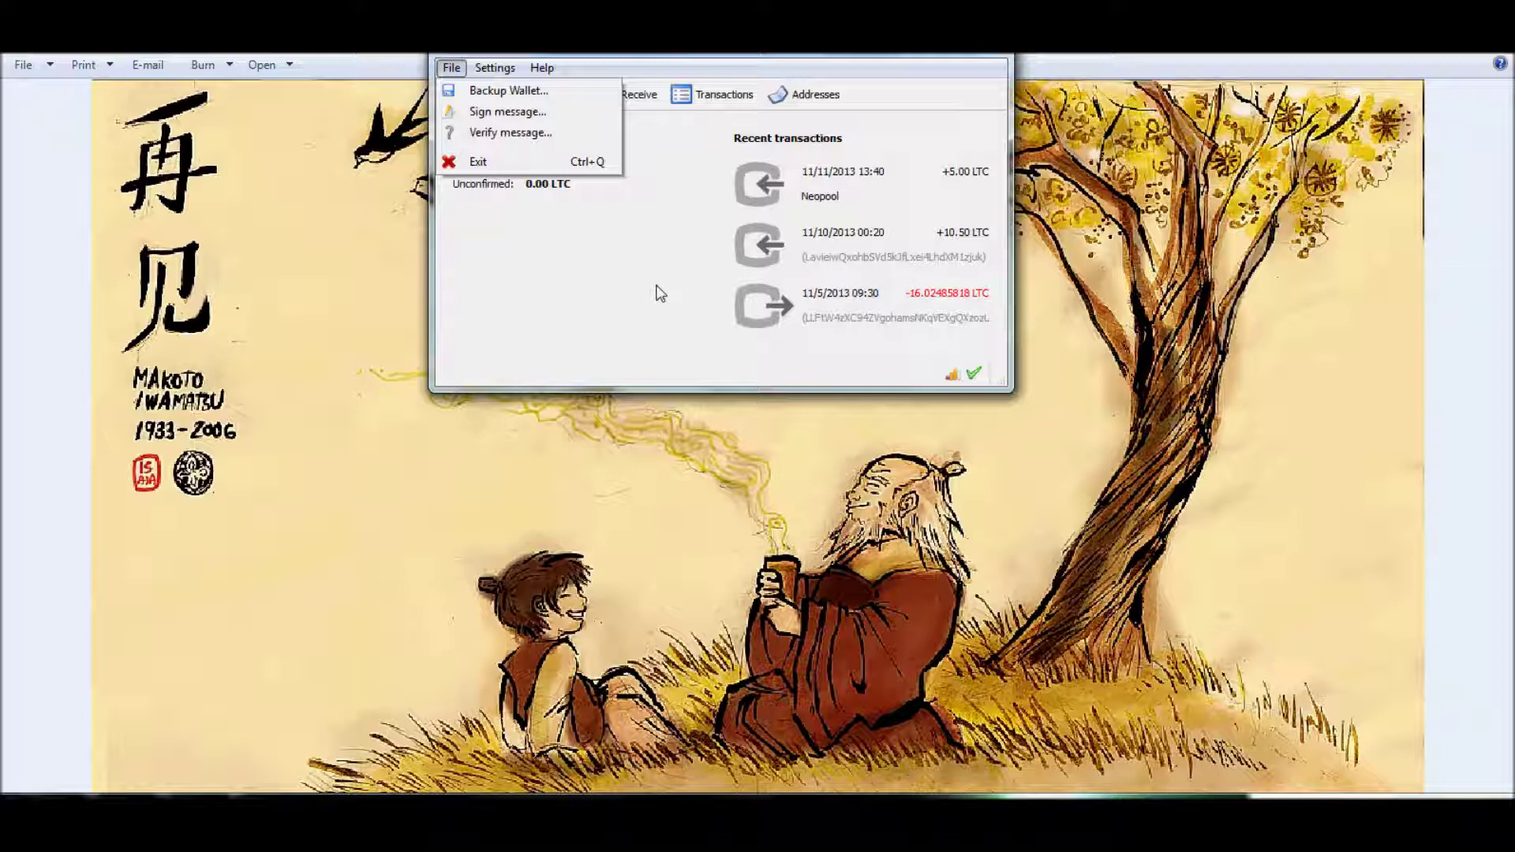
pyautogui.click(679, 197)
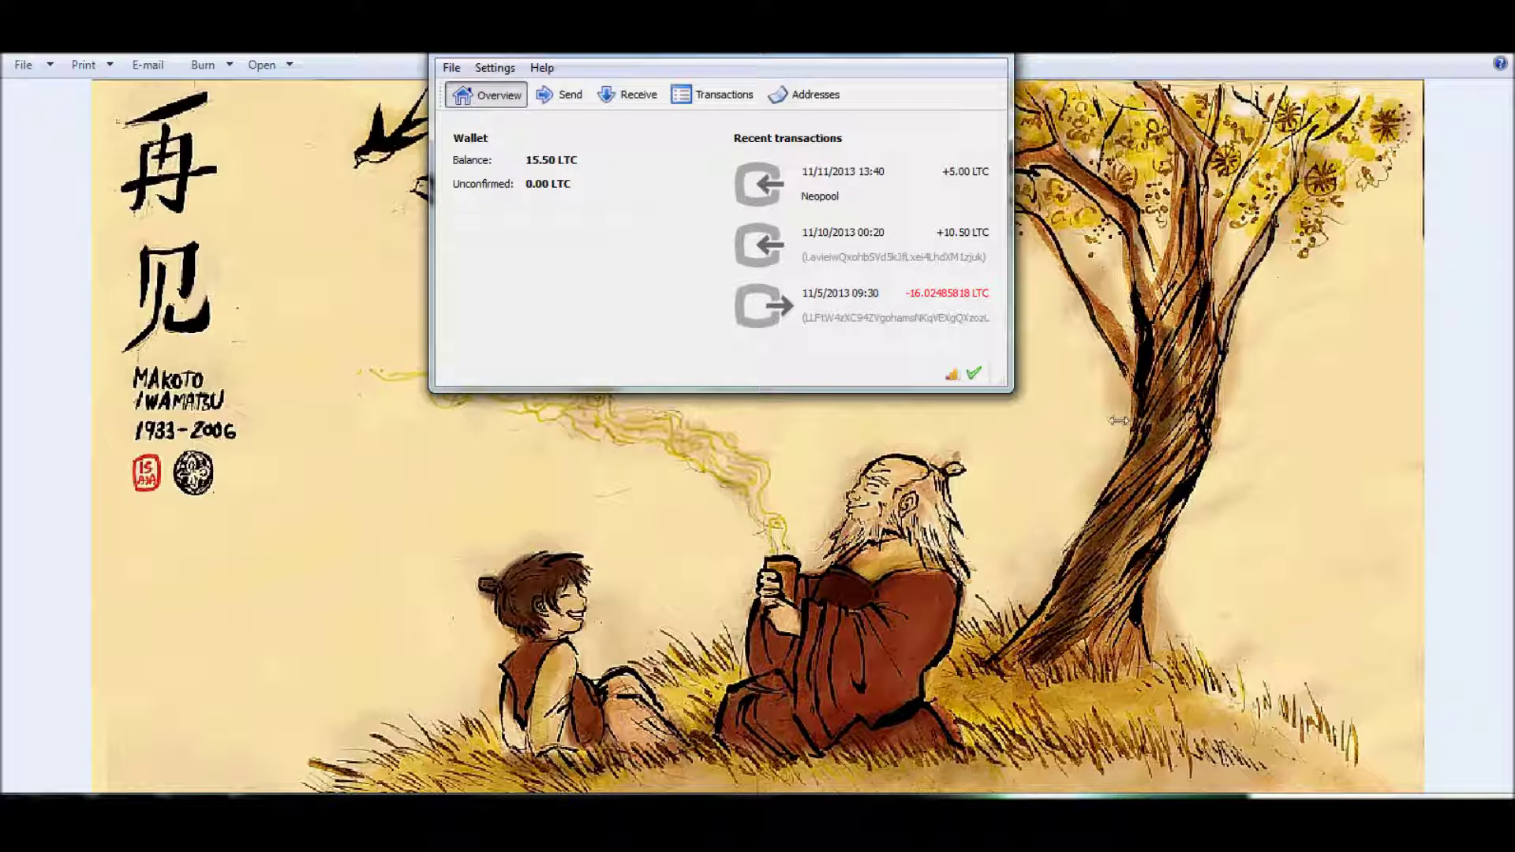
pyautogui.click(452, 69)
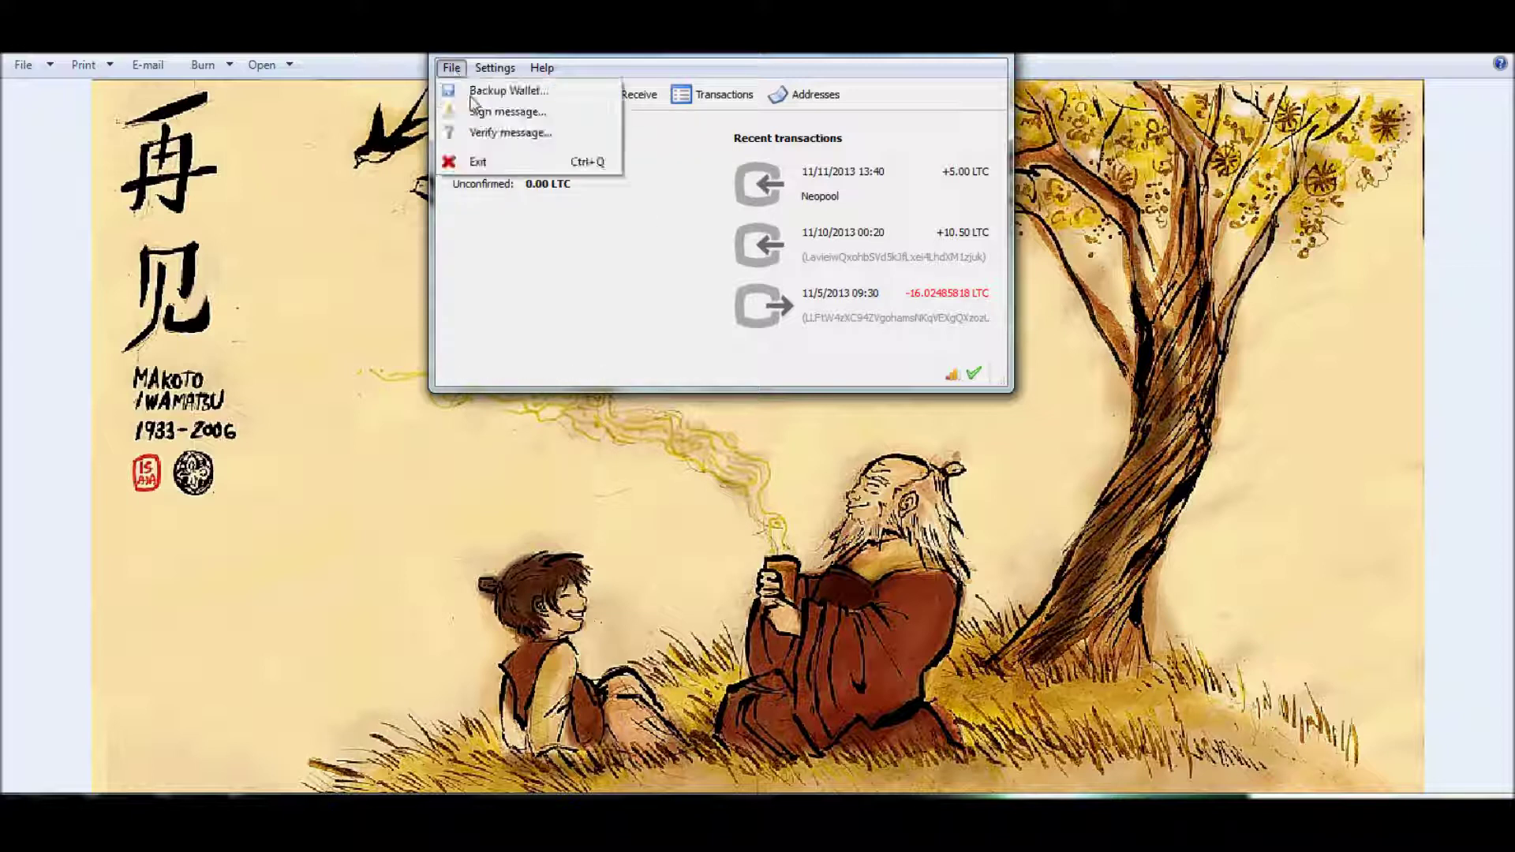
pyautogui.click(650, 284)
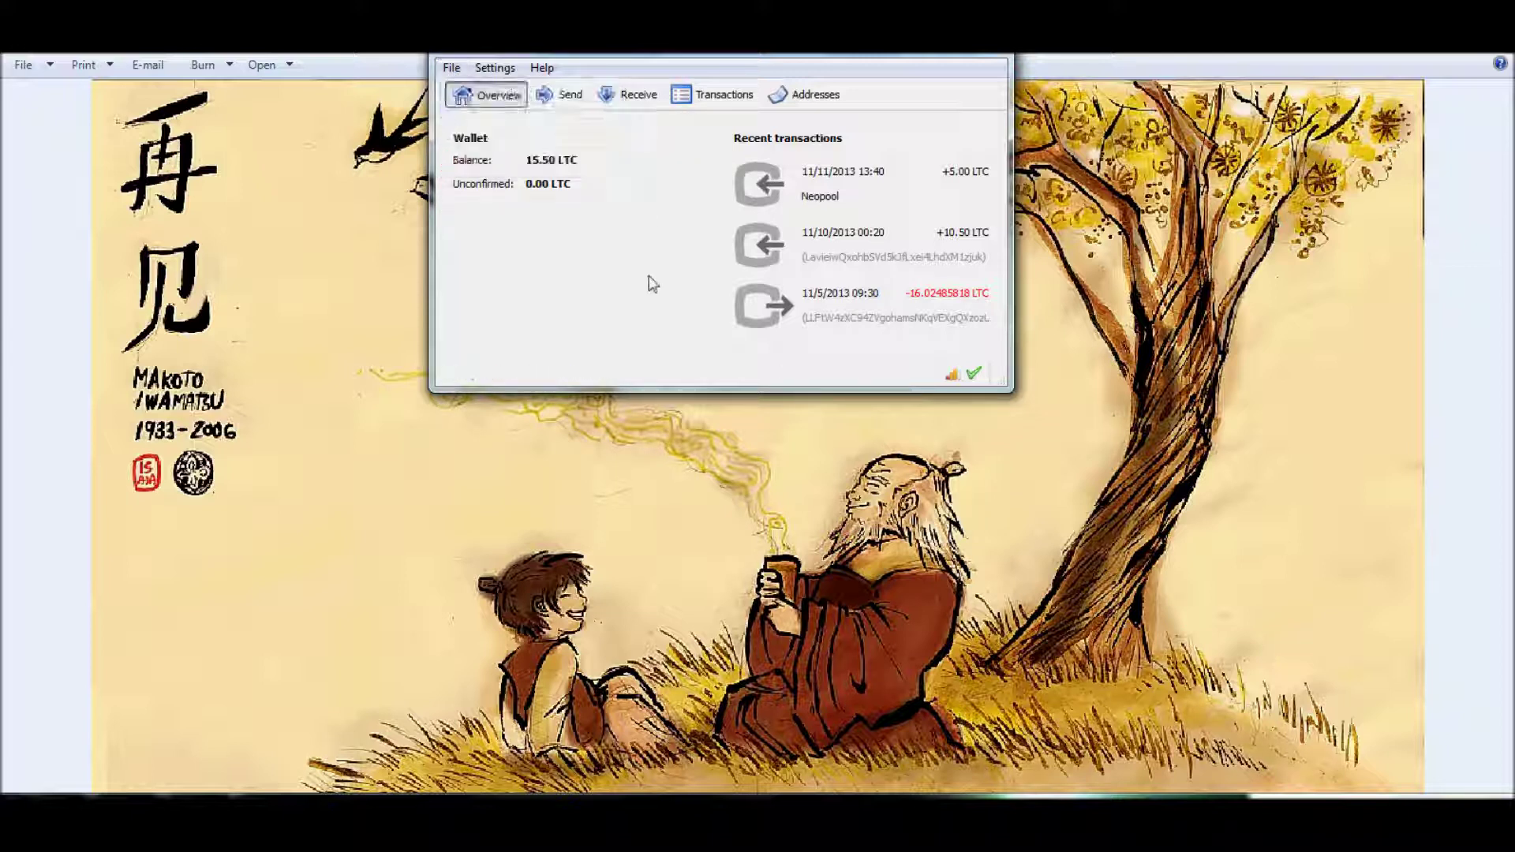
pyautogui.click(495, 70)
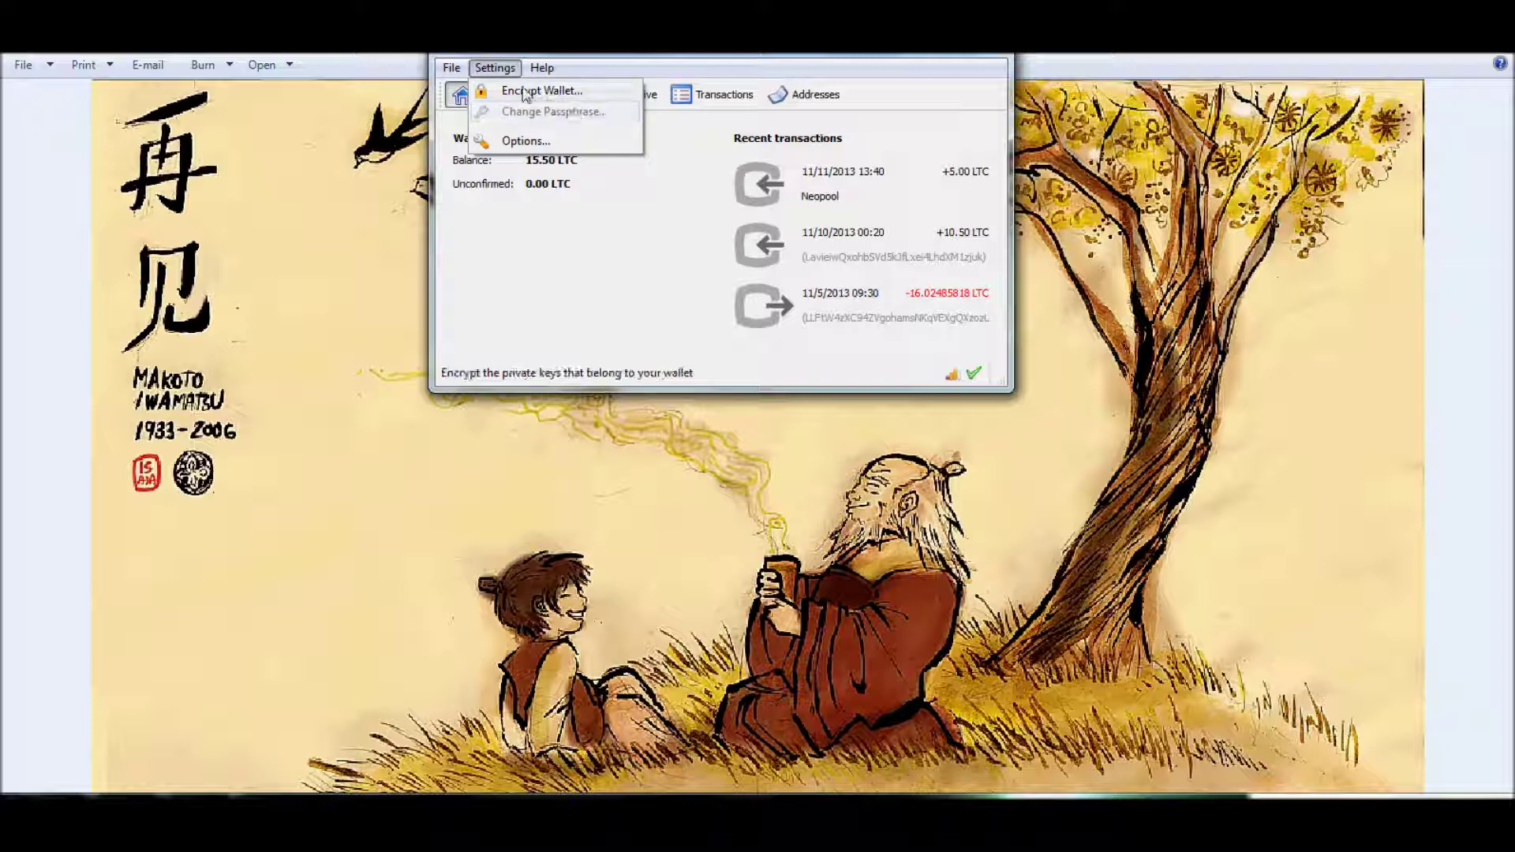
pyautogui.click(451, 67)
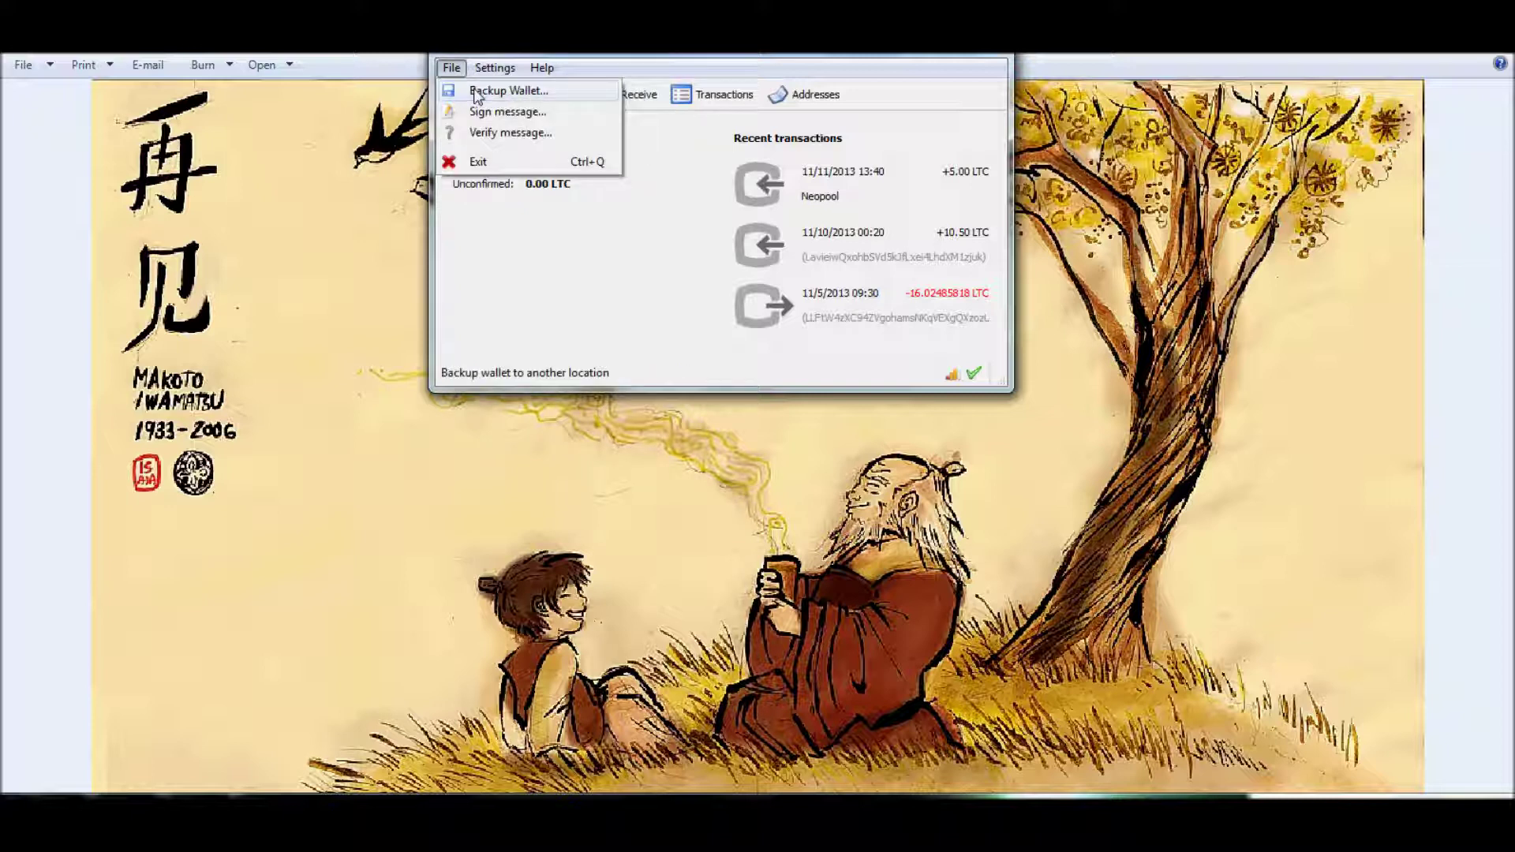
pyautogui.click(660, 289)
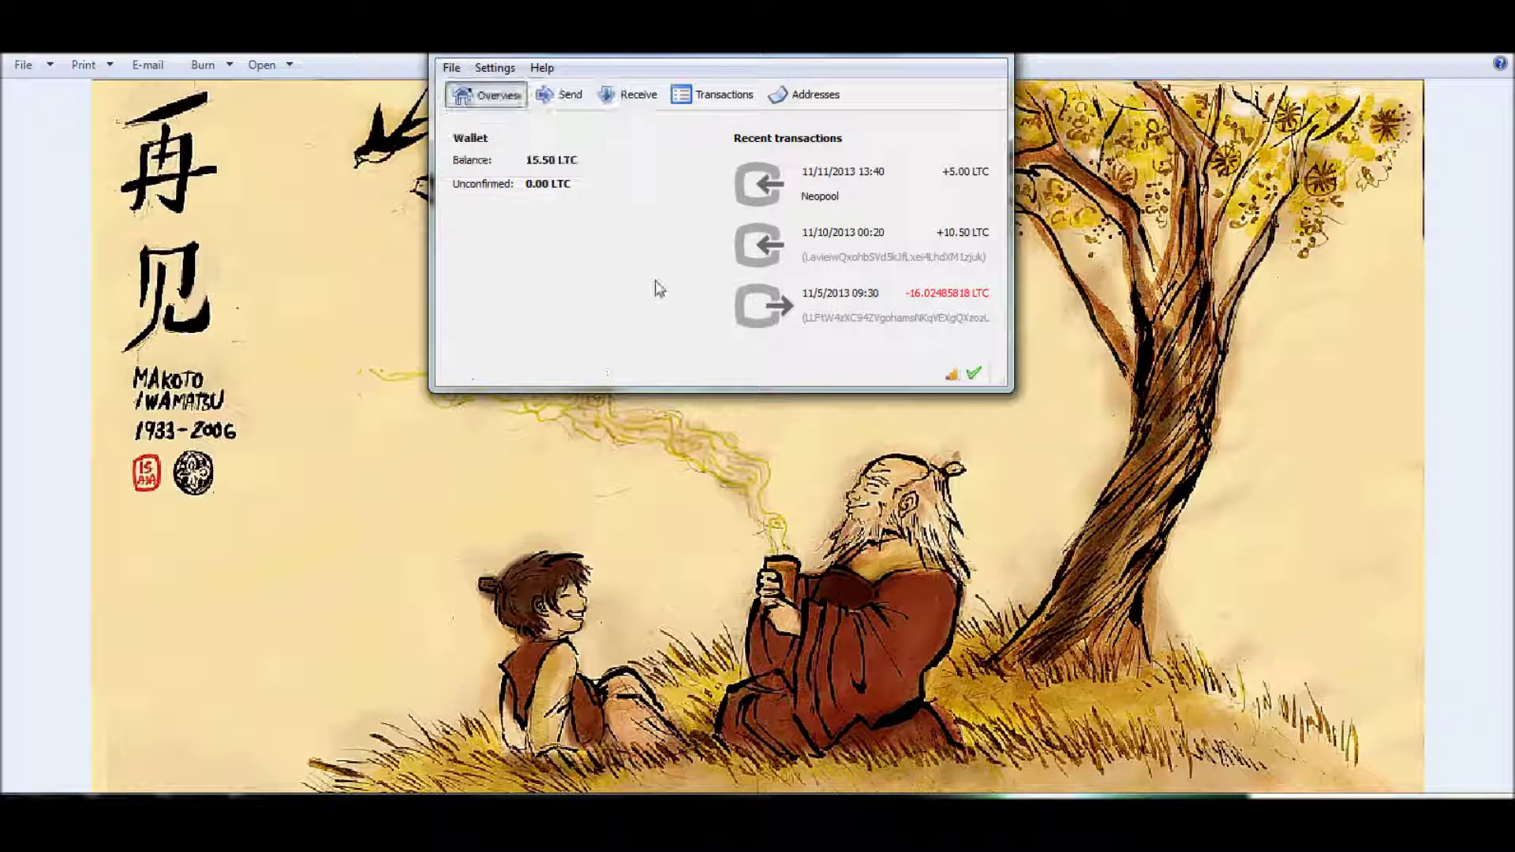